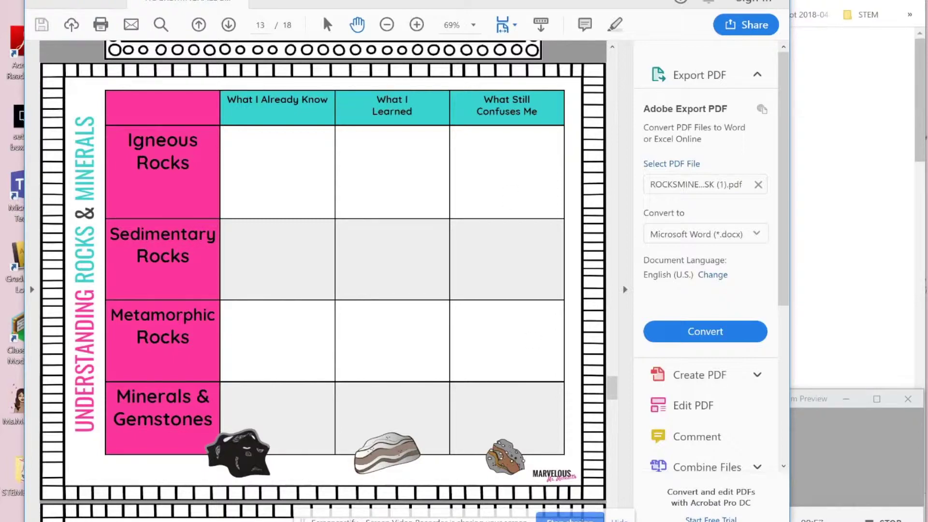
Display page 13 of 18 in Acrobat Reader, showing the Understanding Rocks & Minerals chart
mouse_move(482, 521)
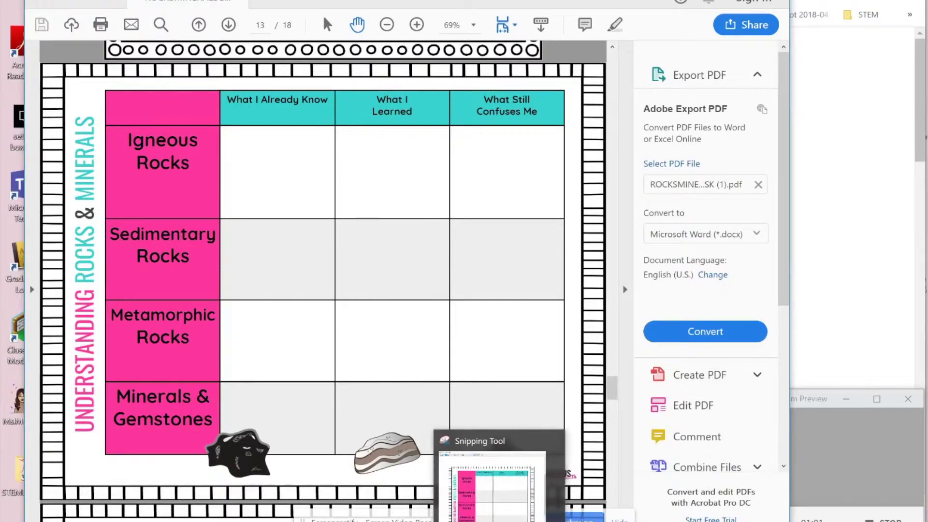
Launch Snipping Tool from Windows search and snip a rectangle around the whole rocks and minerals worksheet page
key(super+s)
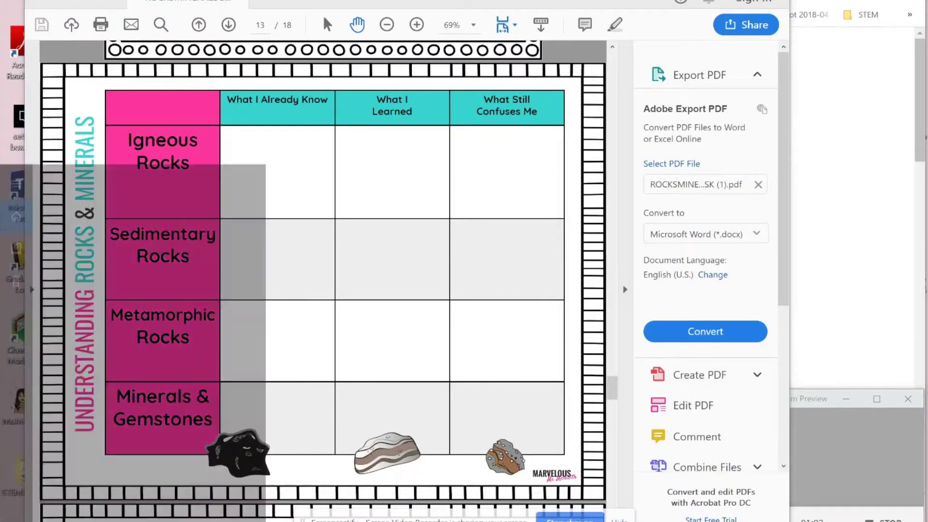
text(snip)
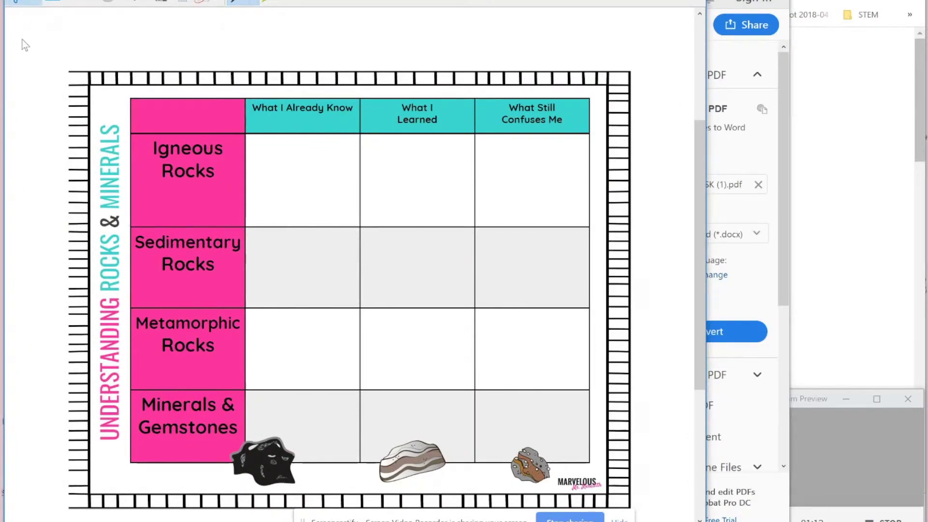
click(25, 2)
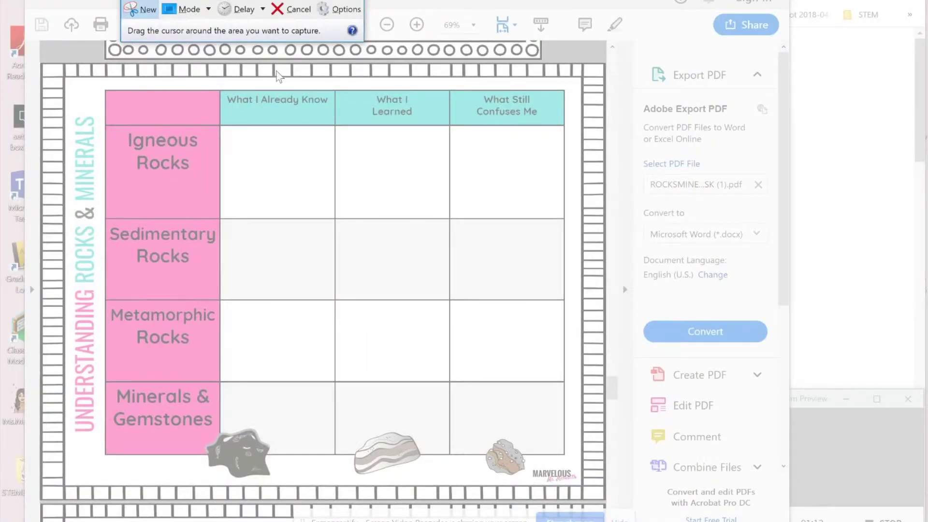
key(Escape)
key(ctrl+n)
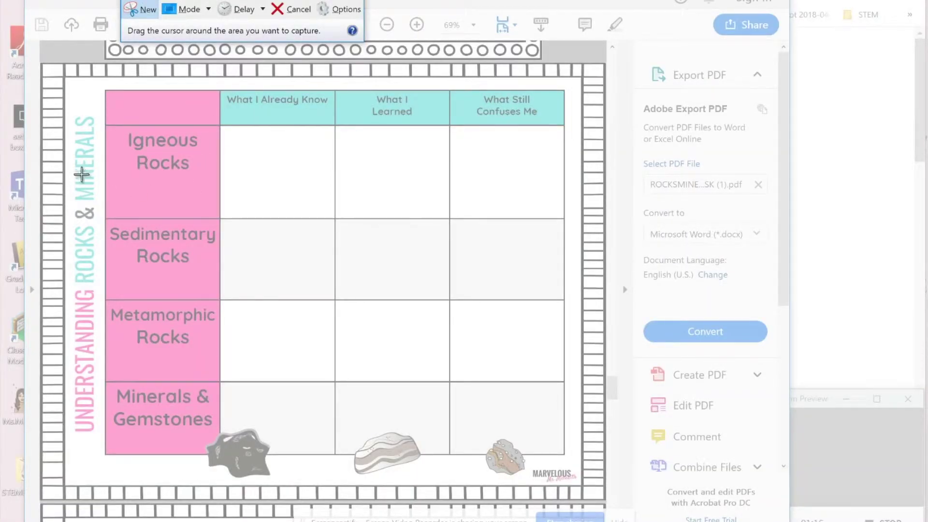
drag(41, 63, 604, 501)
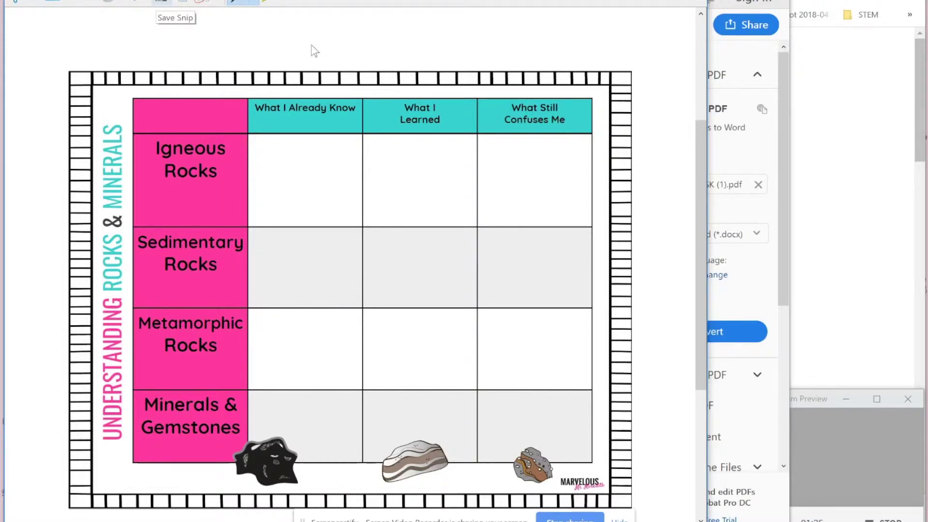
Save the worksheet capture to the Desktop as the PNG file 'rocksample'
key(ctrl+s)
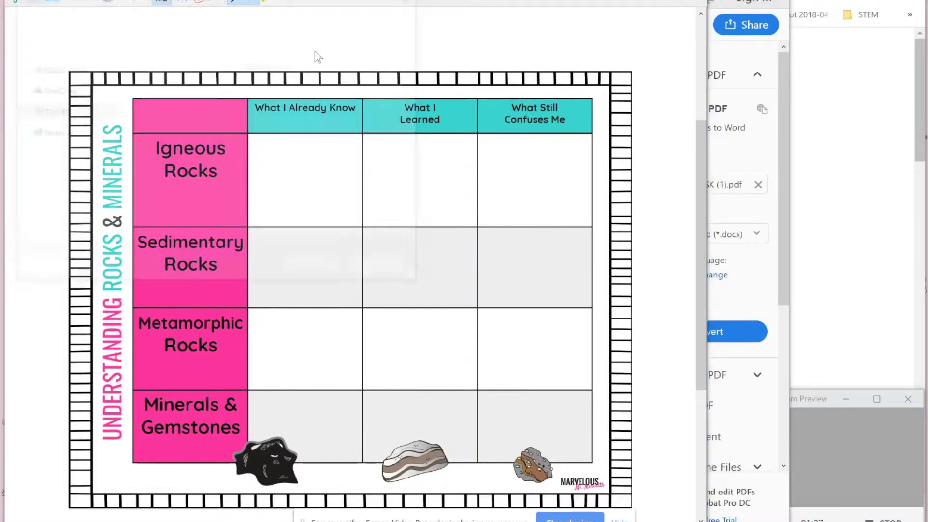
text(rocksam)
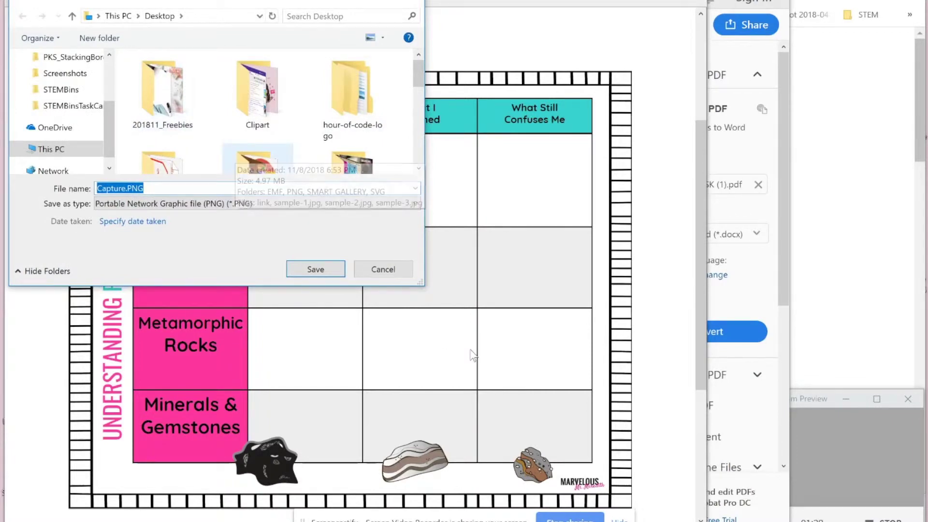
text(ple)
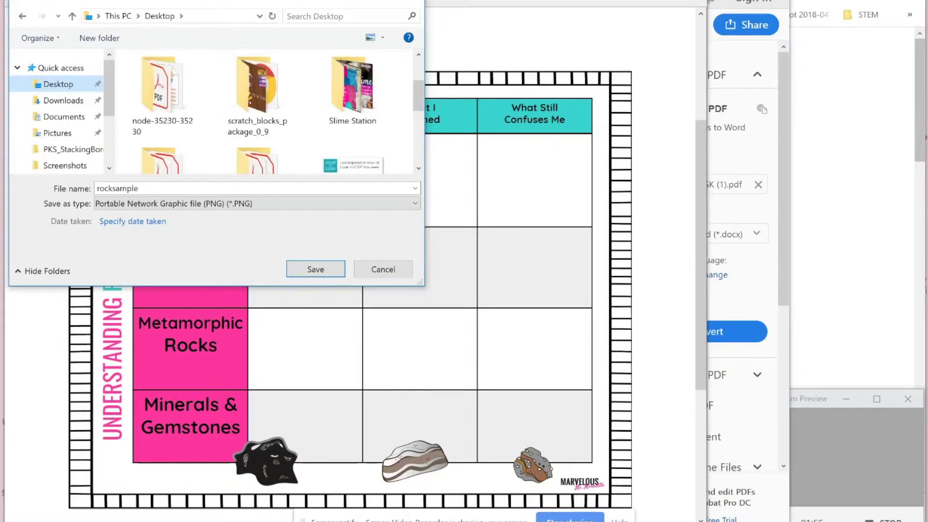
click(315, 269)
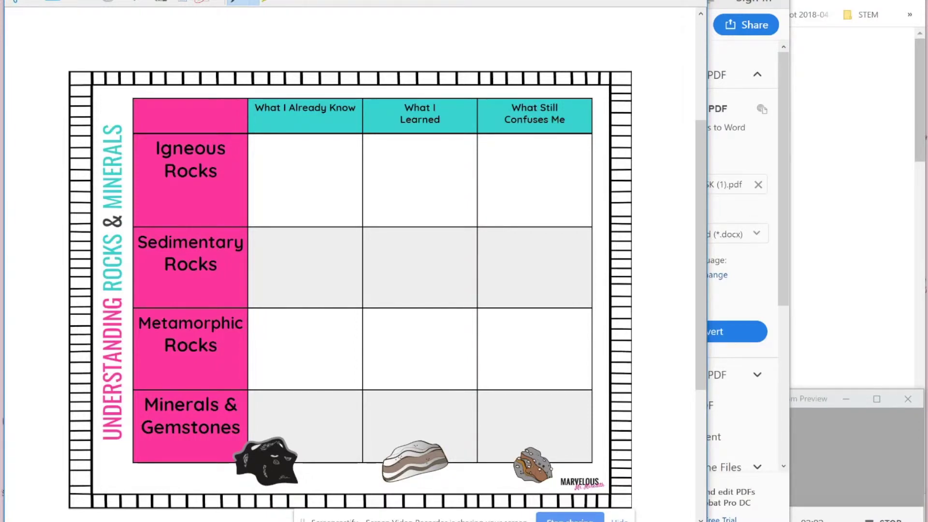
Load Seesaw in a new Chrome tab, bringing up the RHL Playground Class journal
key(alt+Tab)
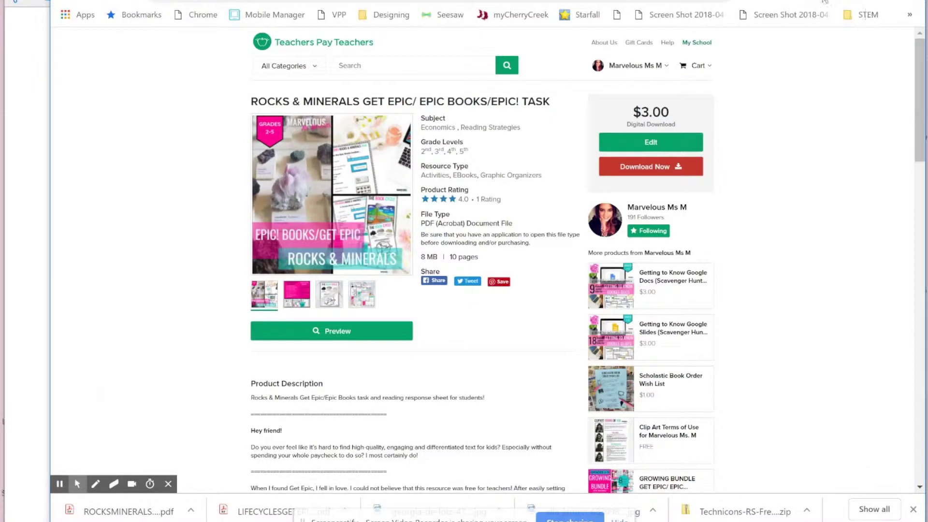
mouse_move(449, 521)
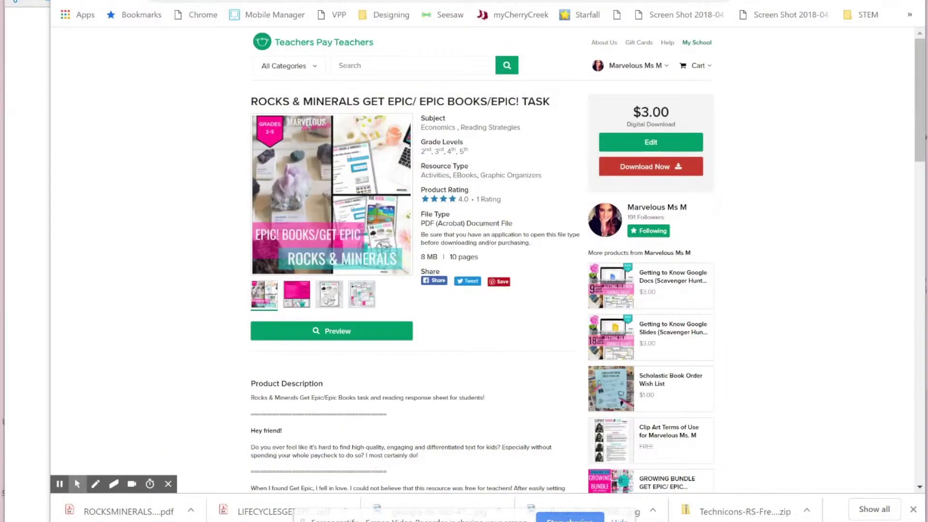
key(ctrl+t)
text(d)
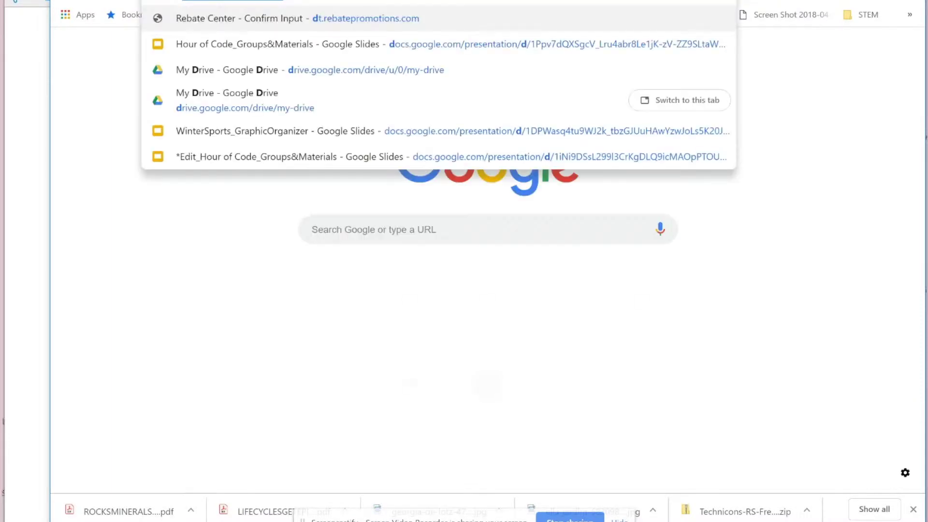
key(BackSpace)
key(BackSpace)
text(s)
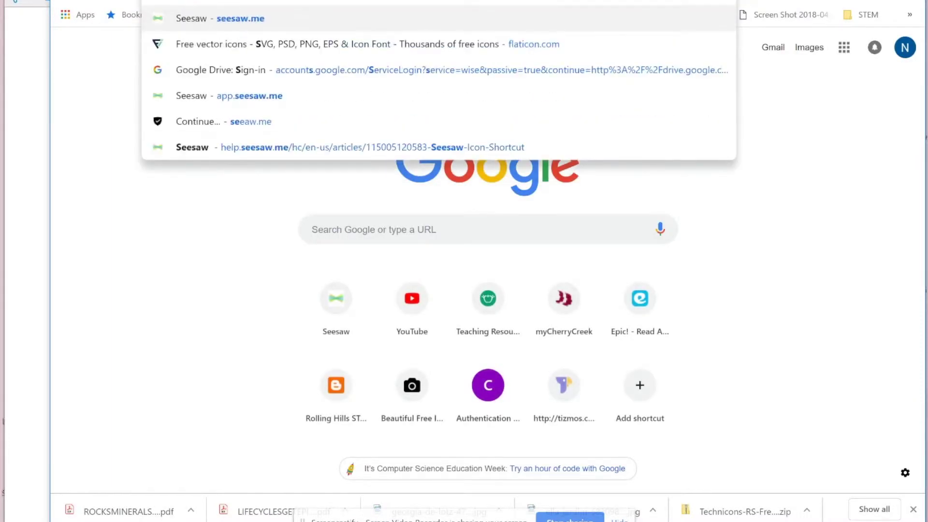
key(Return)
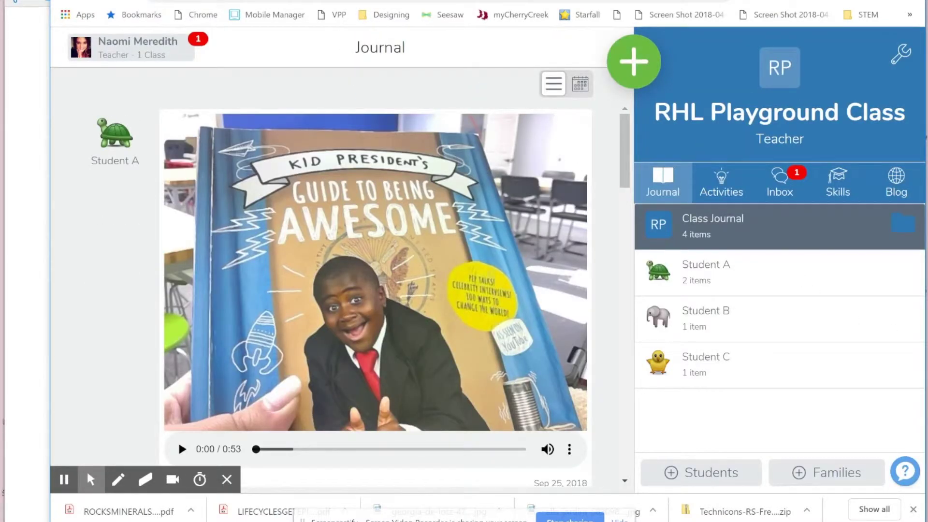
click(634, 61)
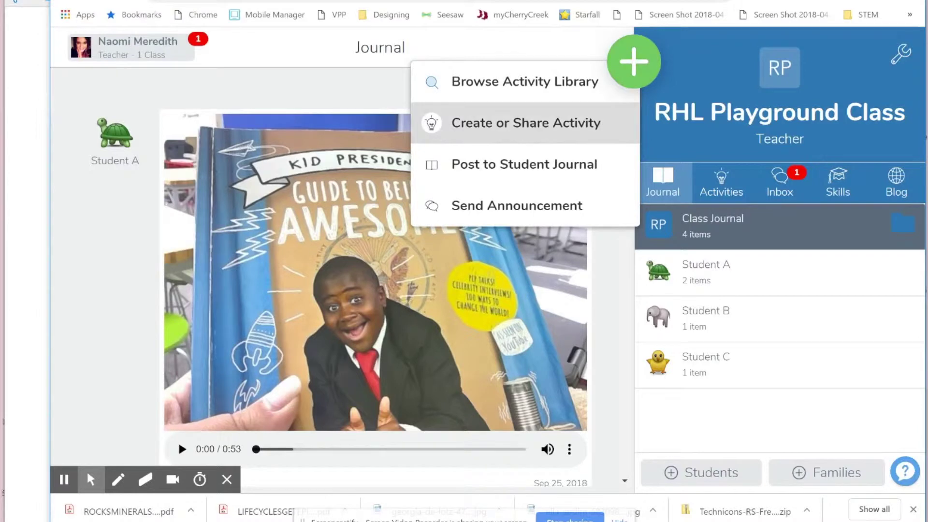
Choose Create or Share Activity, then Create New Activity from My Library
click(602, 114)
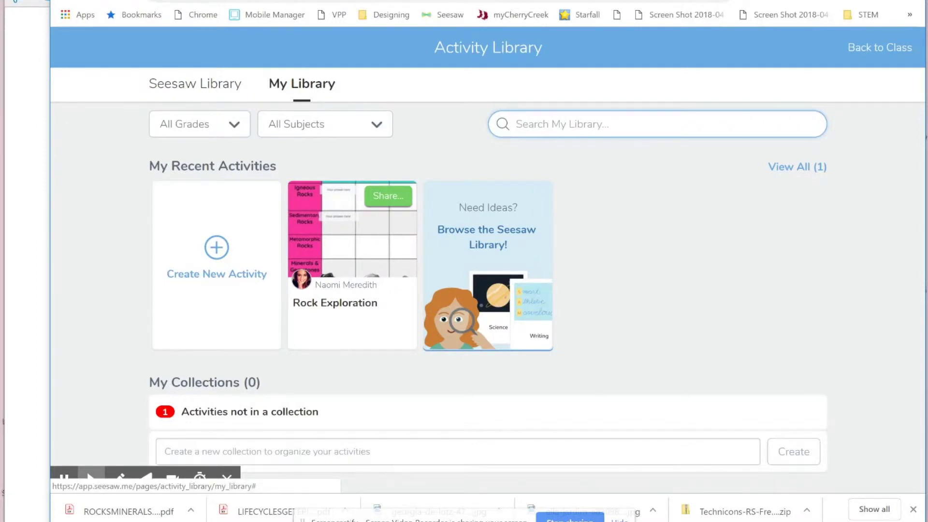
click(230, 249)
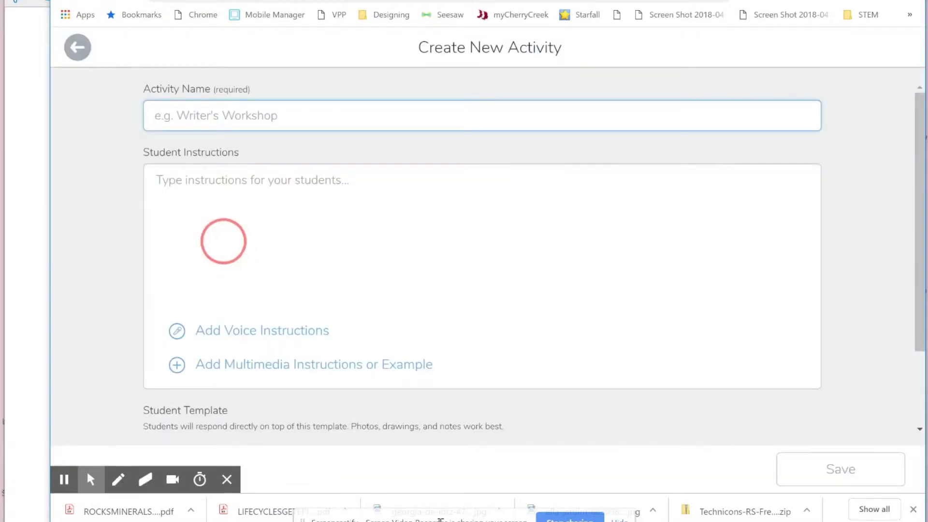
Name the activity 'Rock Exploration' and add instructions 'Read the rocks books and record your thinking while you read.'
text(Rock)
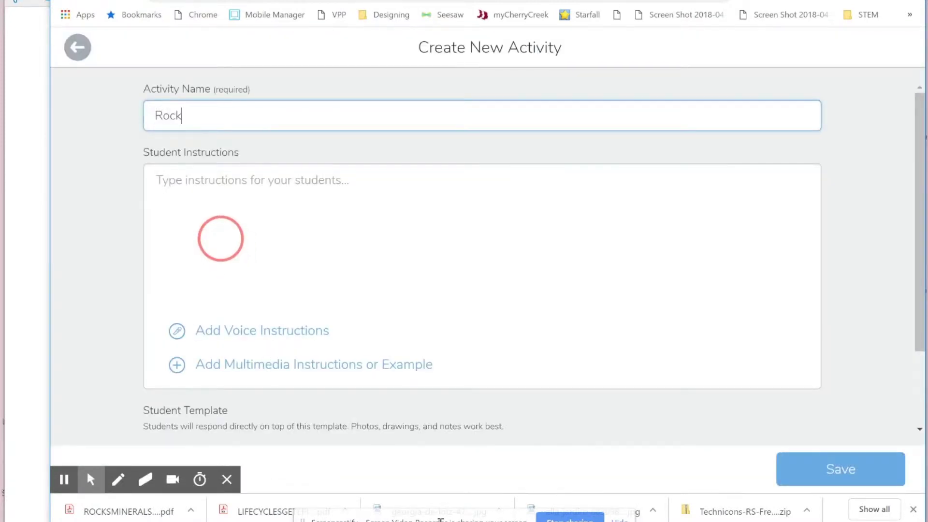
text( Exploration)
key(Tab)
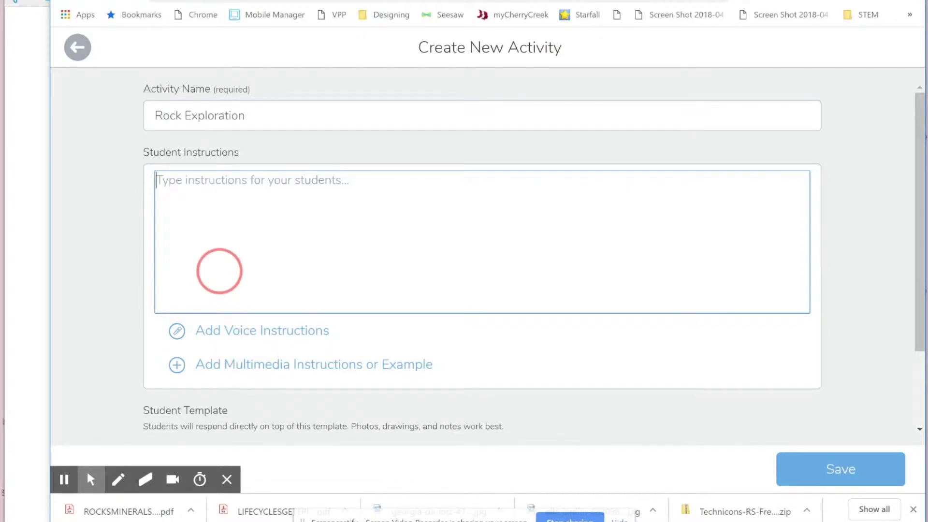
text(Read the rocks and)
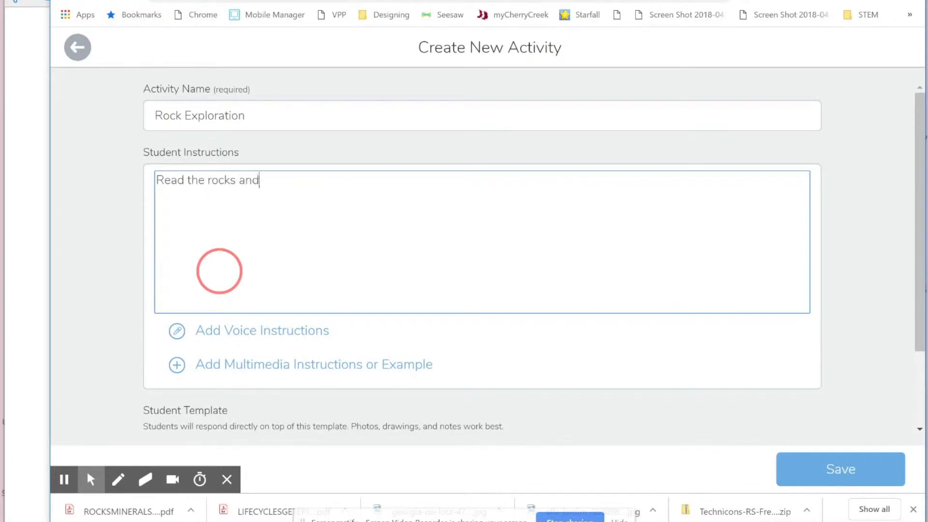
key(BackSpace)
key(BackSpace)
key(BackSpace)
text(books and recor)
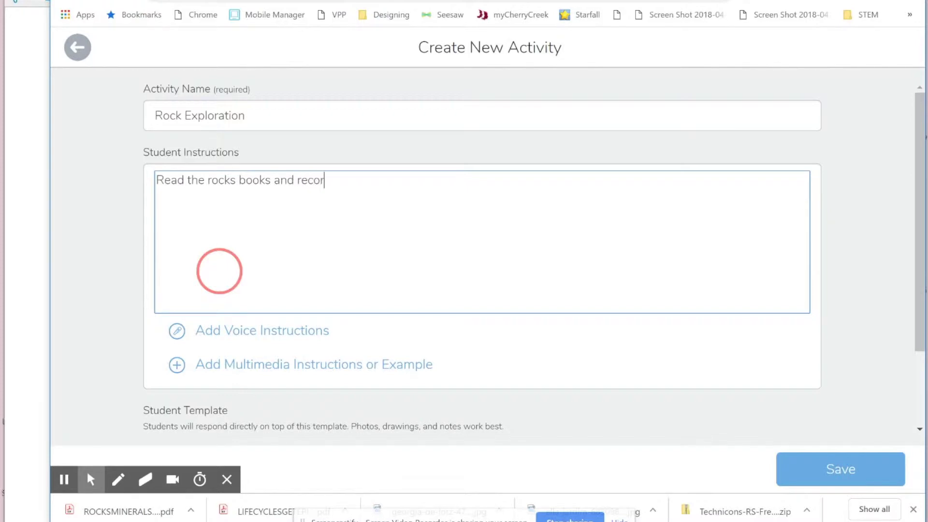
text(d your thinking while y)
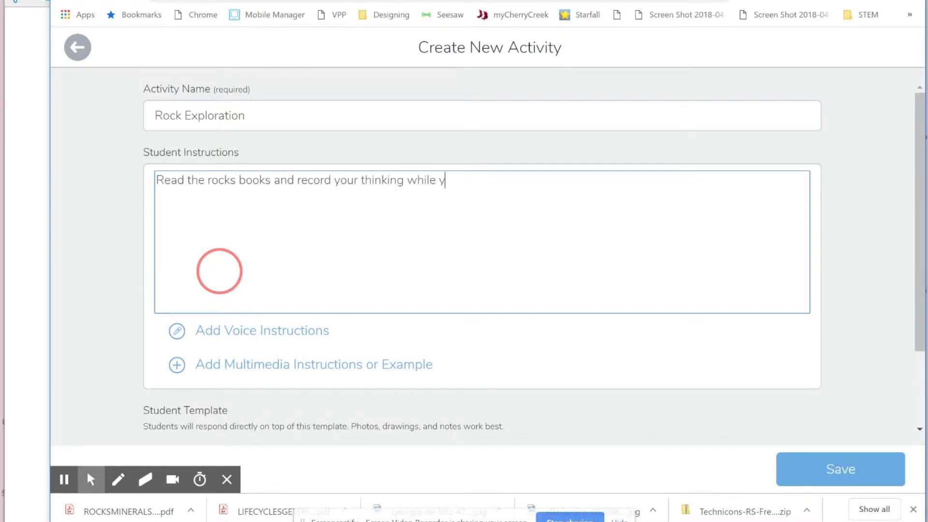
text(ou read.)
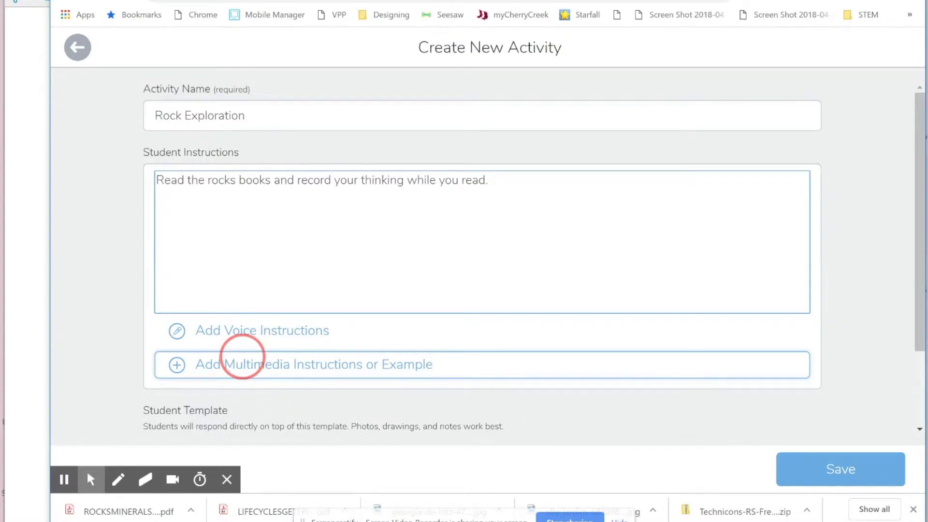
scroll(242, 356, down, 2)
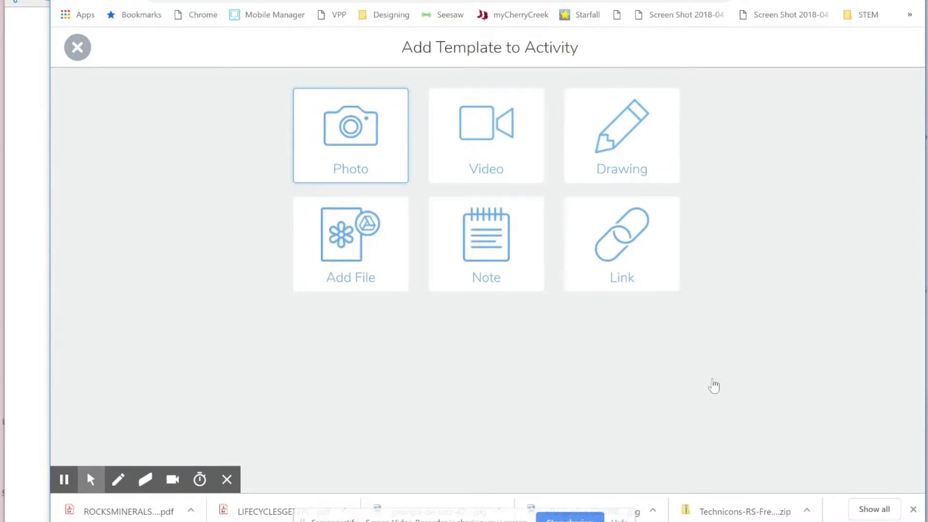
Check the rocks chart image and worksheet PDF, then pick the Add File template and browse the computer
key(alt+Tab)
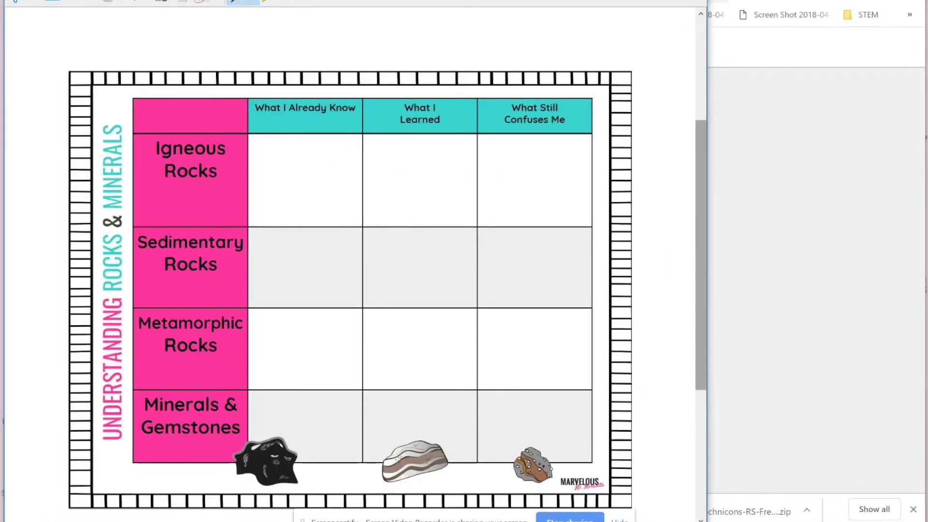
key(alt+Tab)
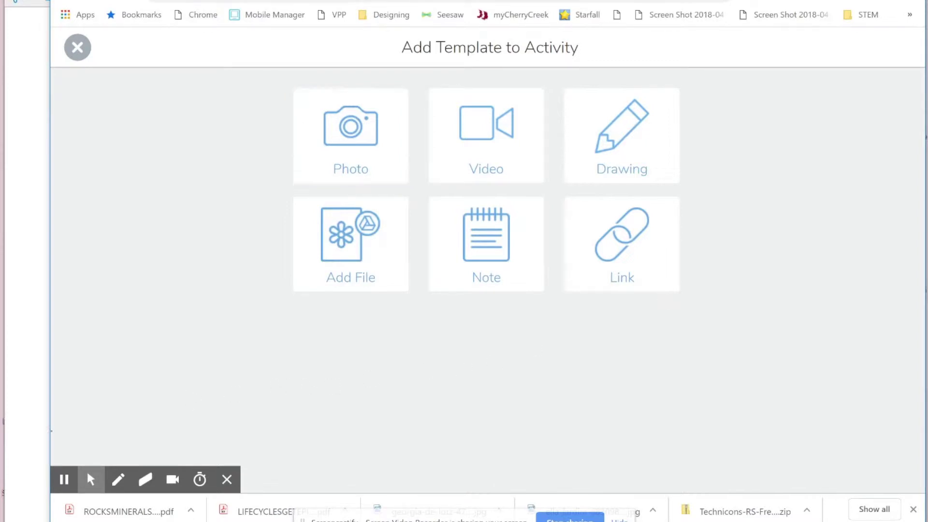
key(alt+Tab)
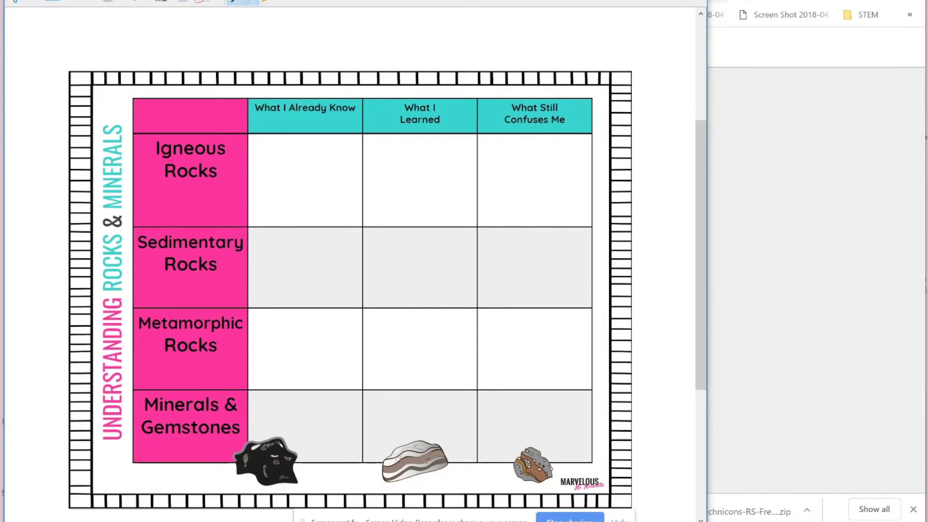
key(alt+Tab)
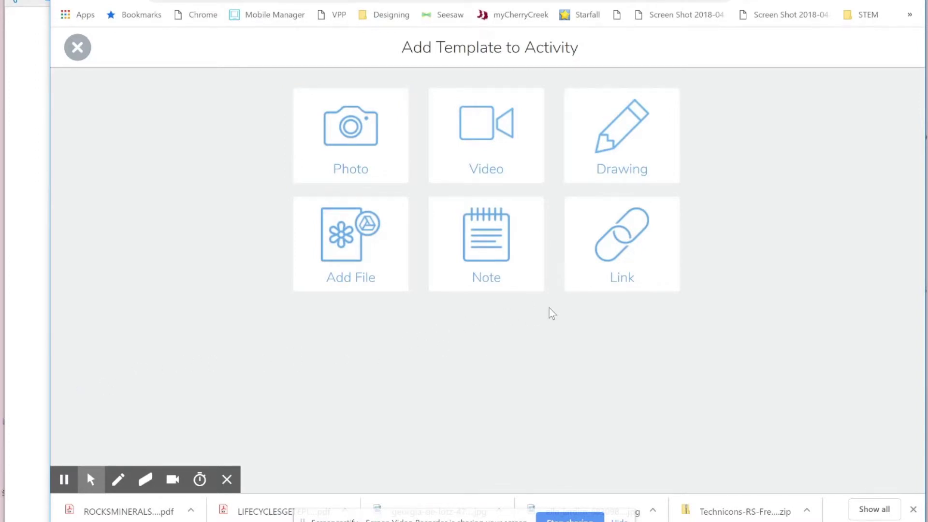
click(128, 511)
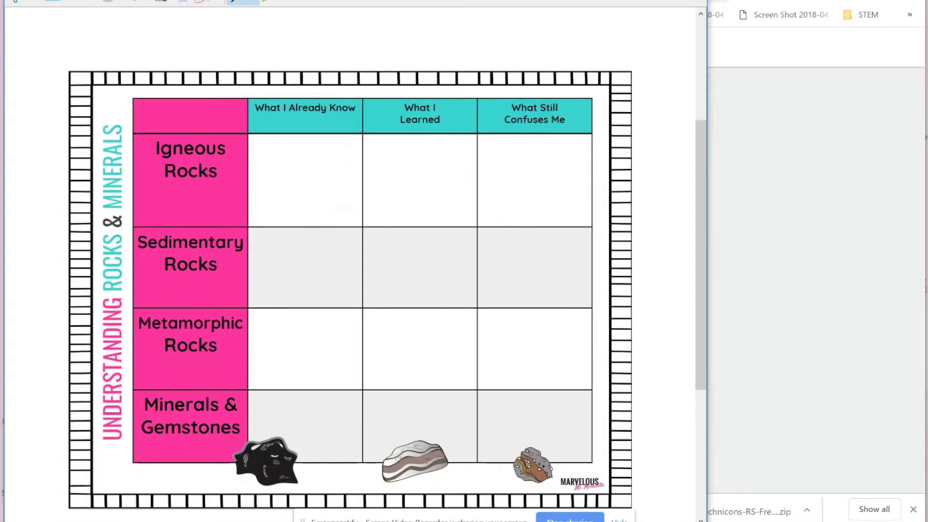
click(795, 507)
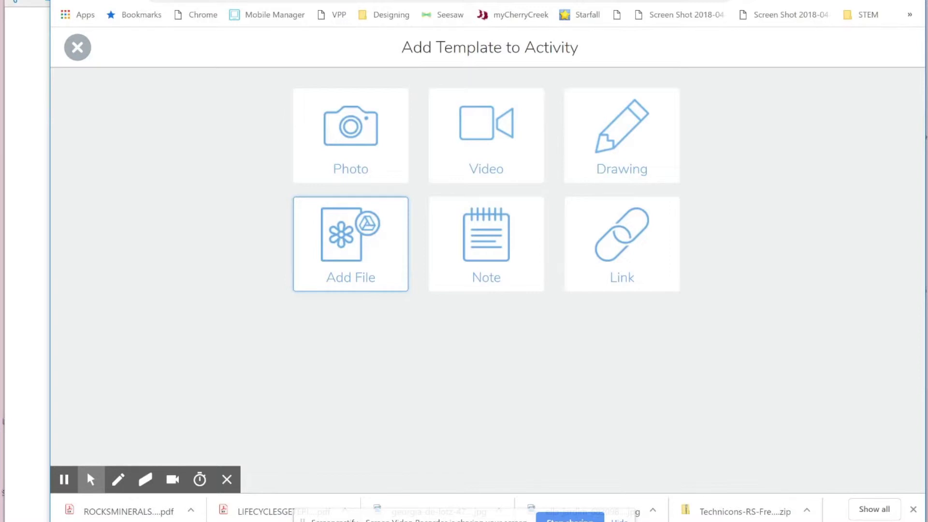
click(333, 265)
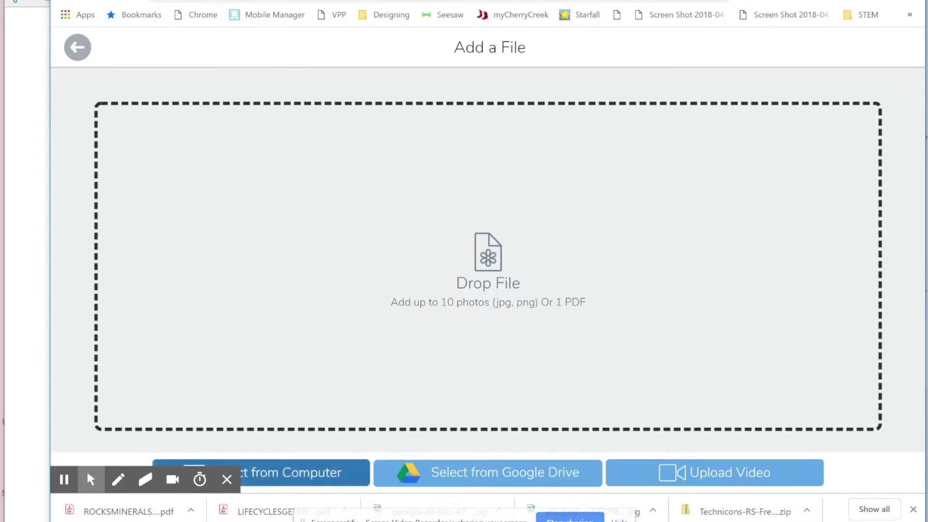
click(290, 473)
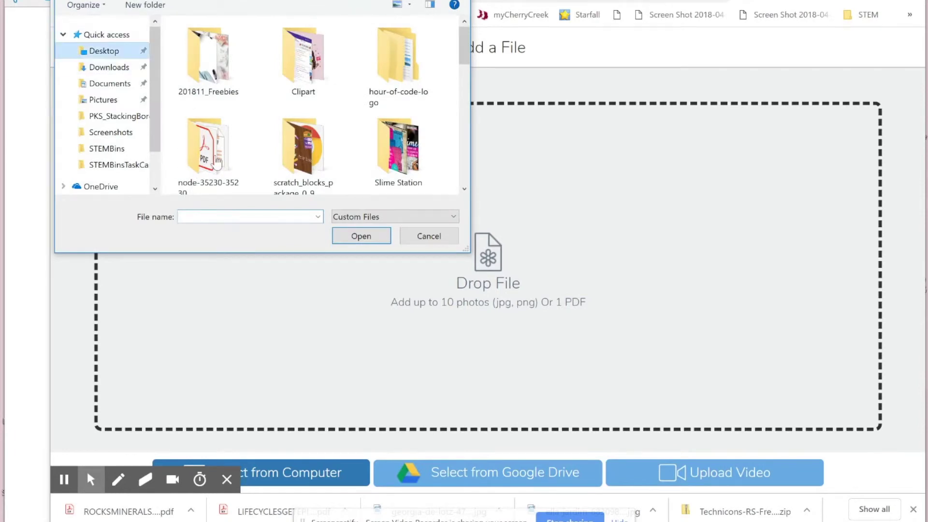
Pick rocksample.PNG in the file dialog and upload it as the template image
scroll(504, 122, down, 10)
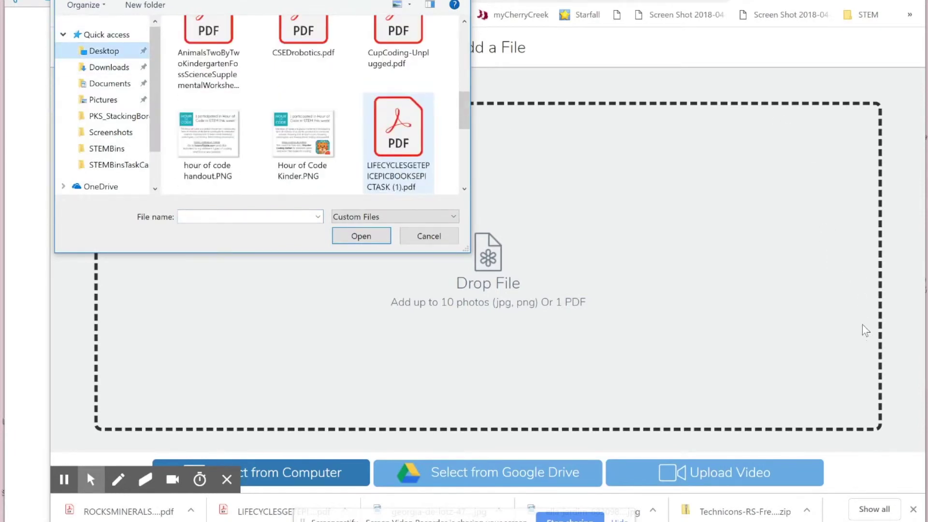
scroll(463, 233, up, 2)
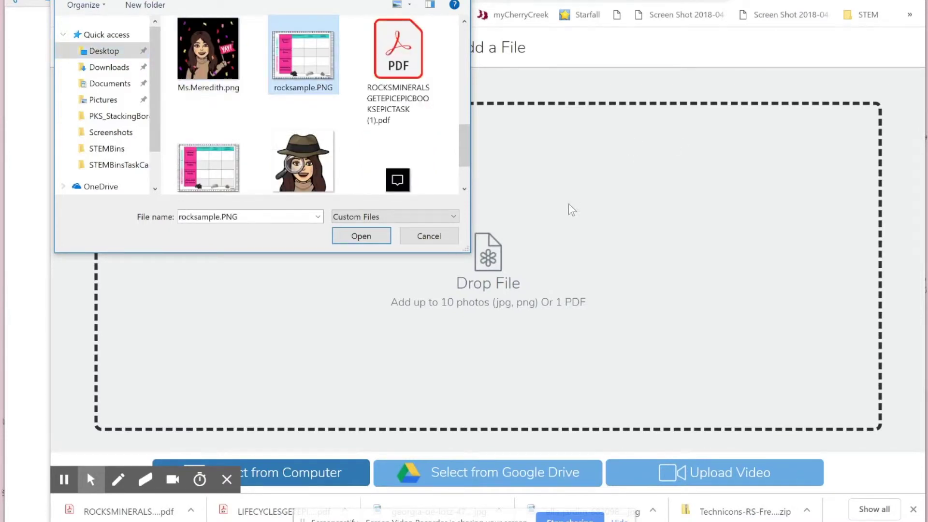
key(Return)
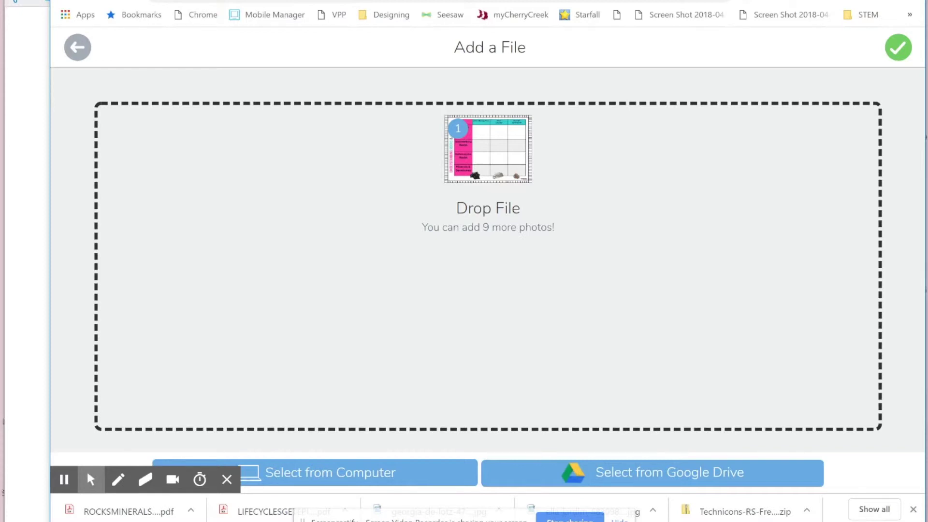
Accept the uploaded rocksample image and start a text label on the chart
click(897, 47)
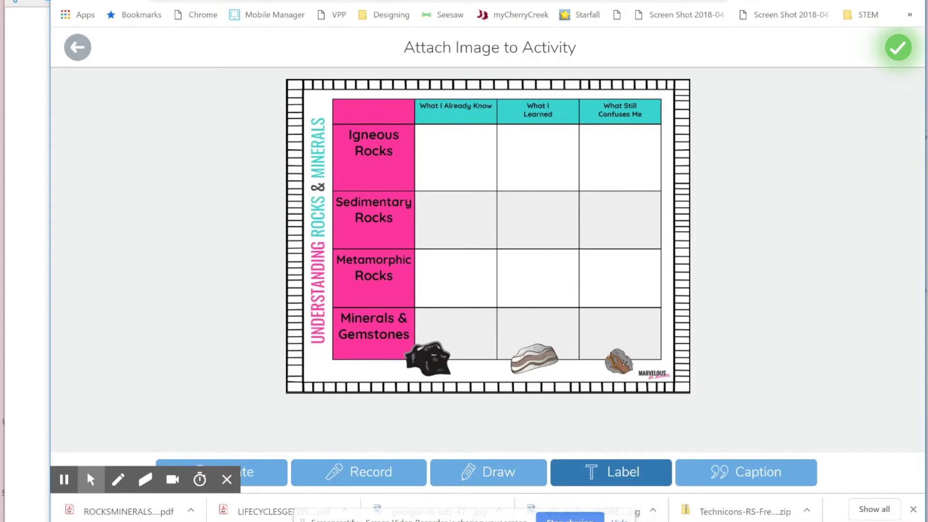
click(593, 472)
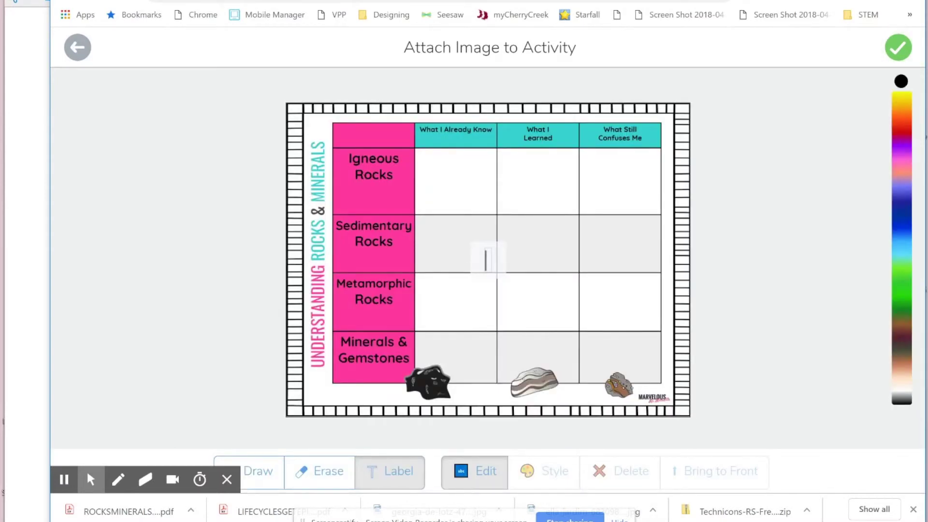
Add a 'Type answer here' label sized to fit the Igneous Rocks What I Already Know cell
text(Type answer)
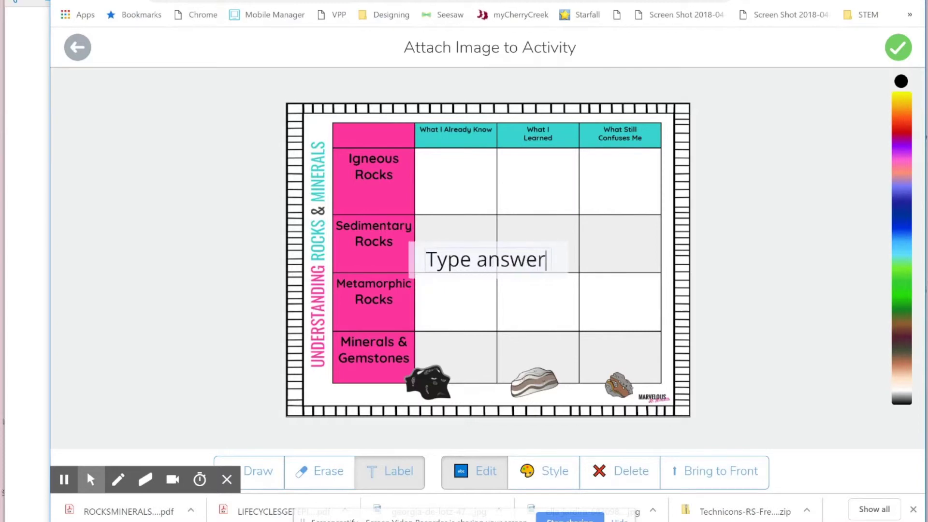
text( here)
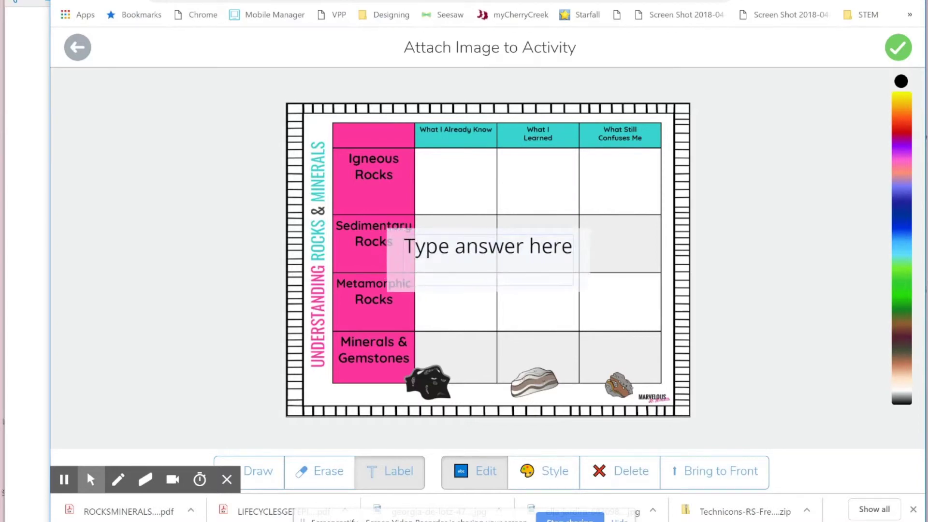
click(643, 281)
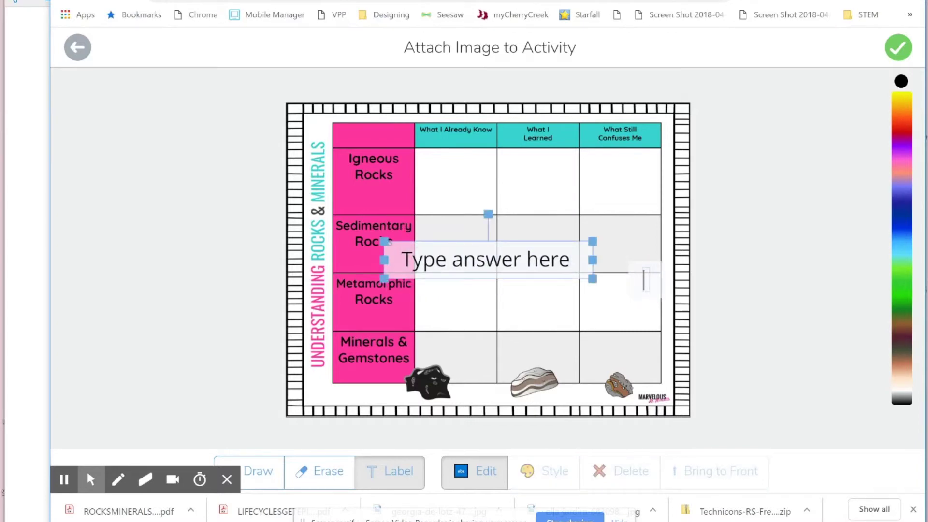
drag(592, 260, 481, 160)
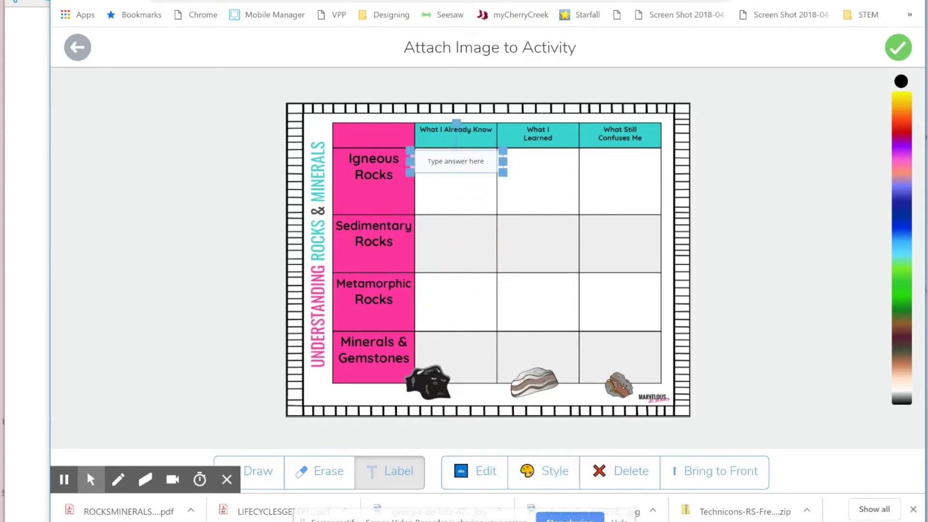
Place a second 'Type answer here' label in the Sedimentary Rocks row and attach the marked-up worksheet
click(490, 216)
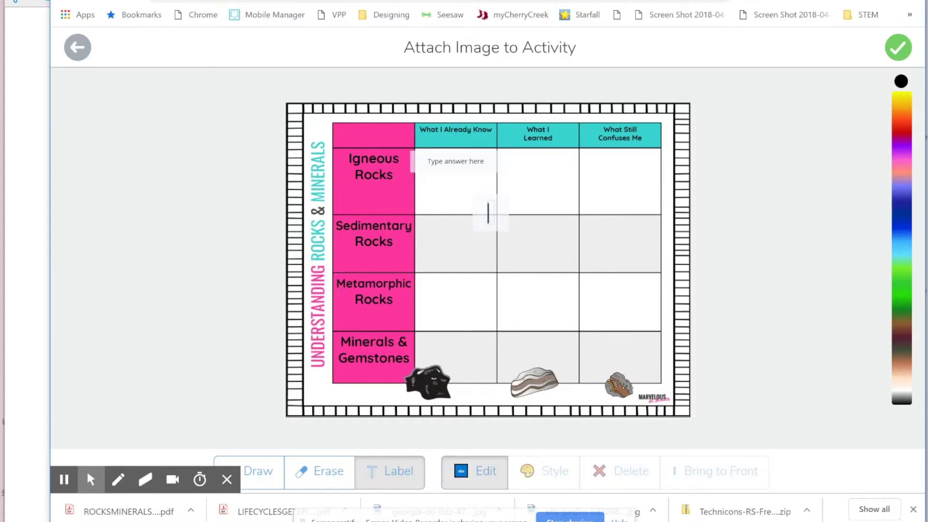
text(Type answer here)
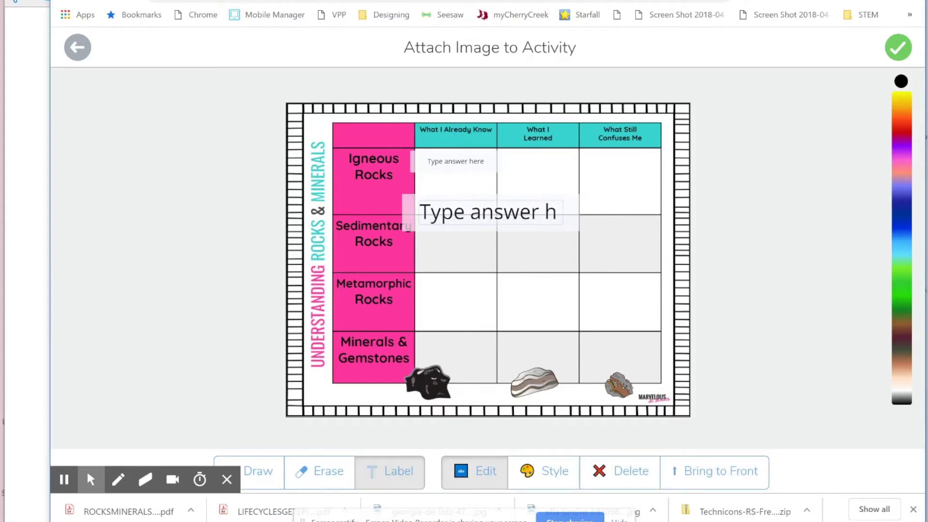
click(619, 167)
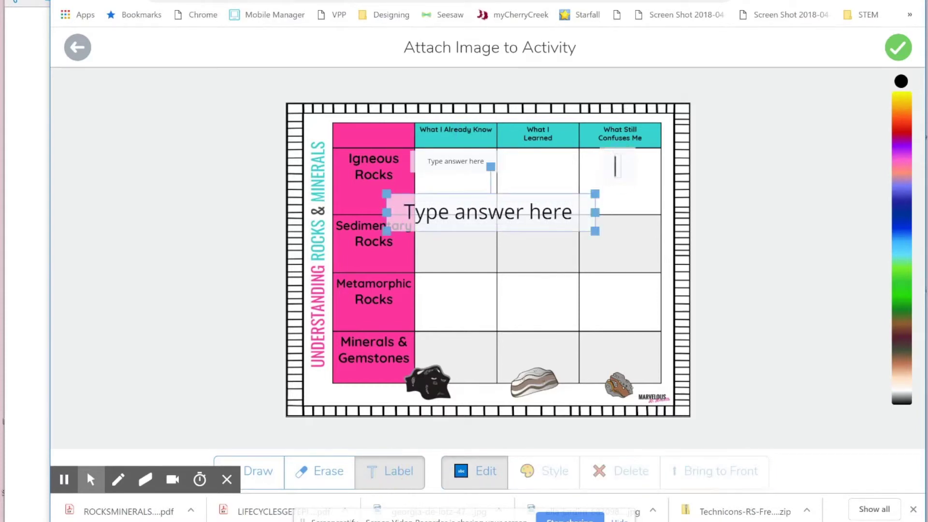
drag(595, 212, 468, 197)
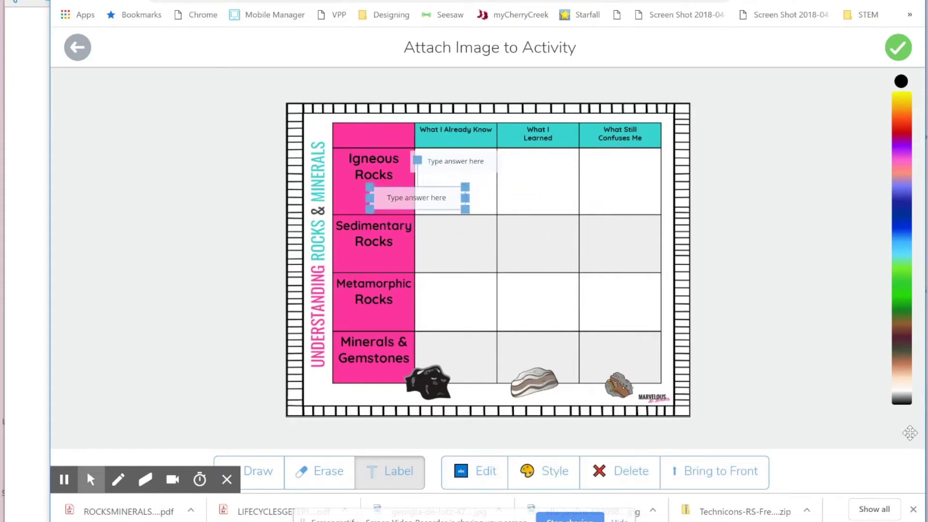
click(472, 206)
click(435, 198)
drag(435, 198, 495, 233)
click(741, 207)
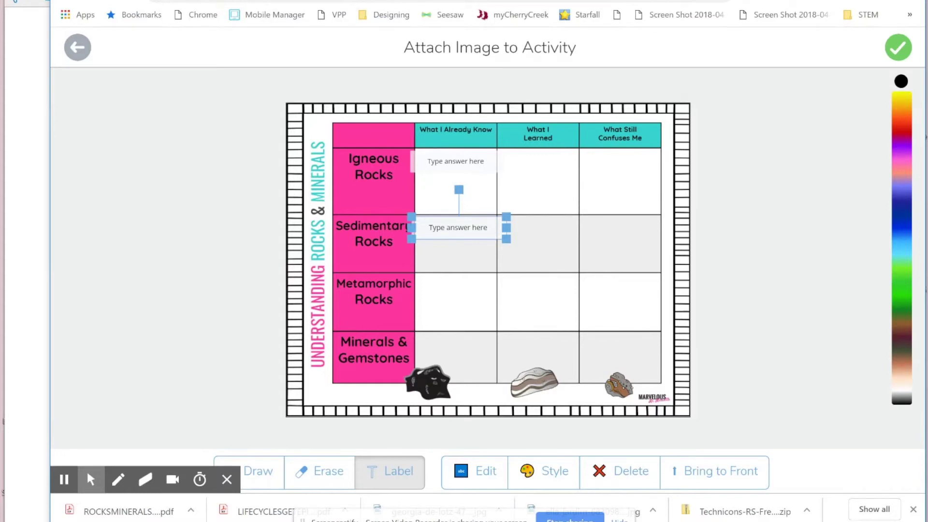
click(897, 46)
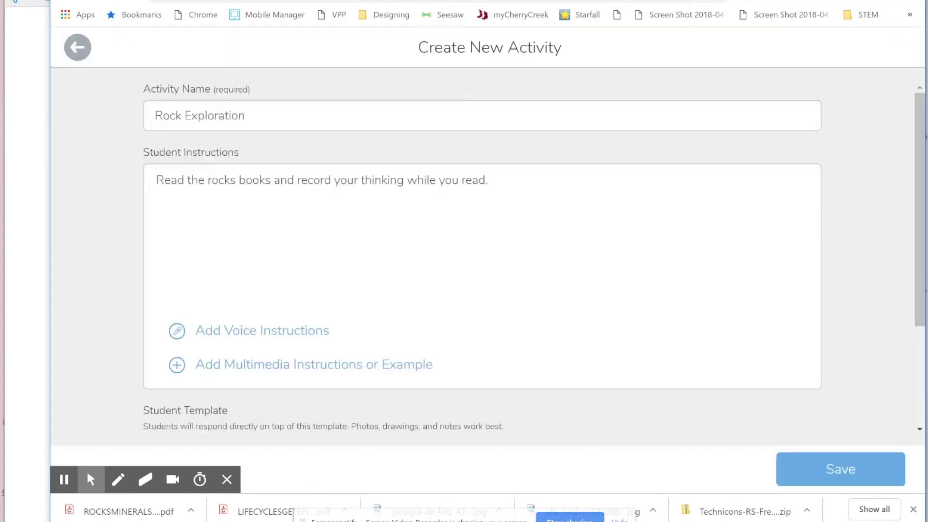
Review the Rock Exploration form with its labelled rocks chart template, then save it to My Library
scroll(481, 259, down, 3)
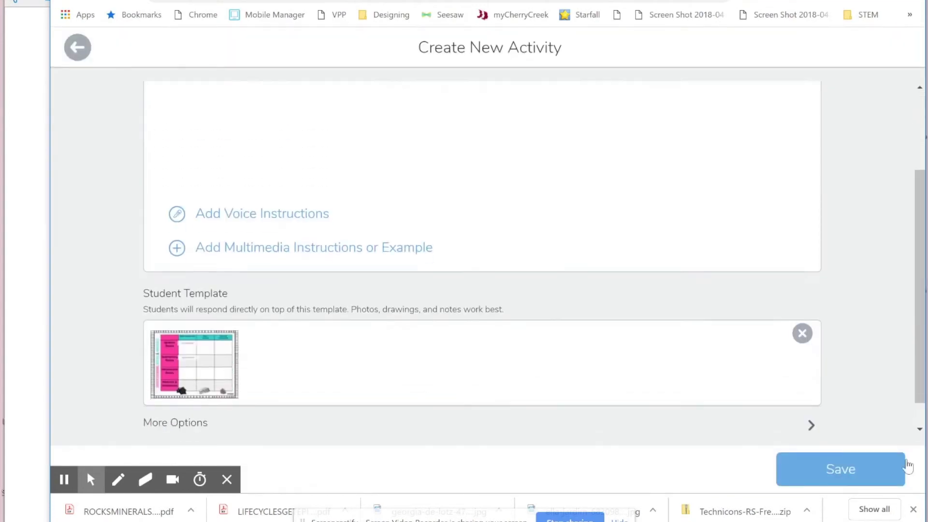
scroll(802, 291, up, 3)
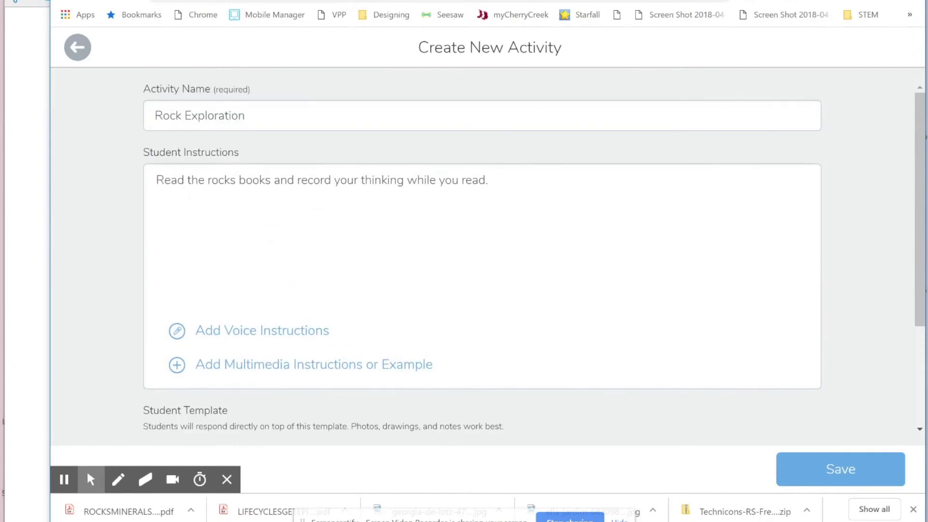
scroll(482, 329, down, 3)
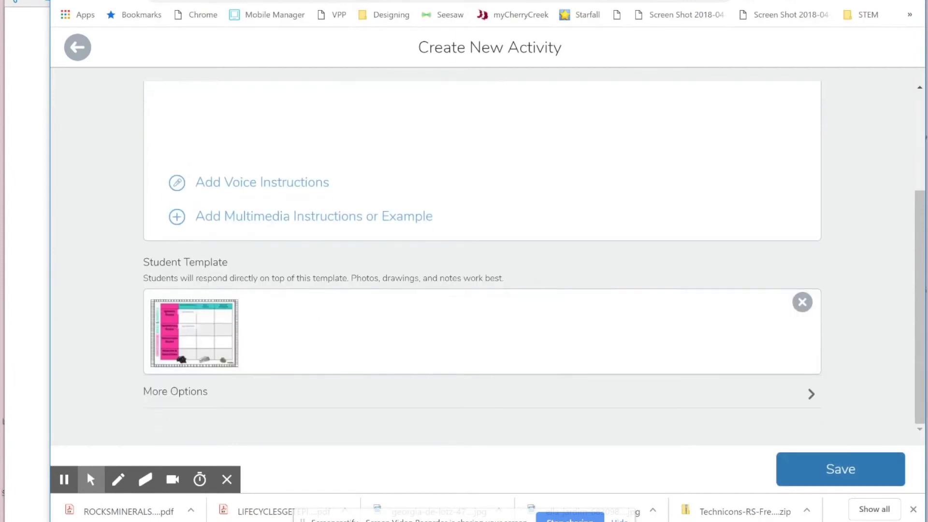
click(852, 467)
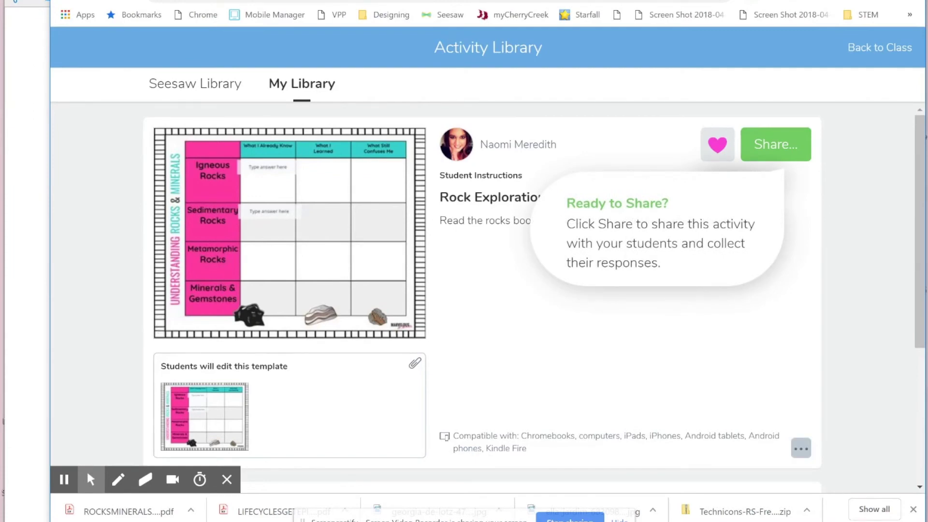
click(801, 448)
scroll(773, 387, down, 3)
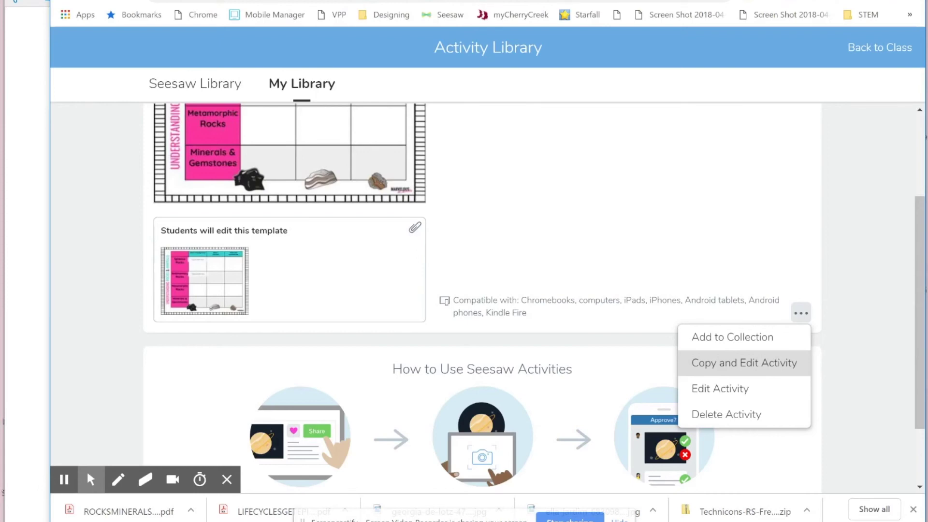
scroll(483, 298, up, 3)
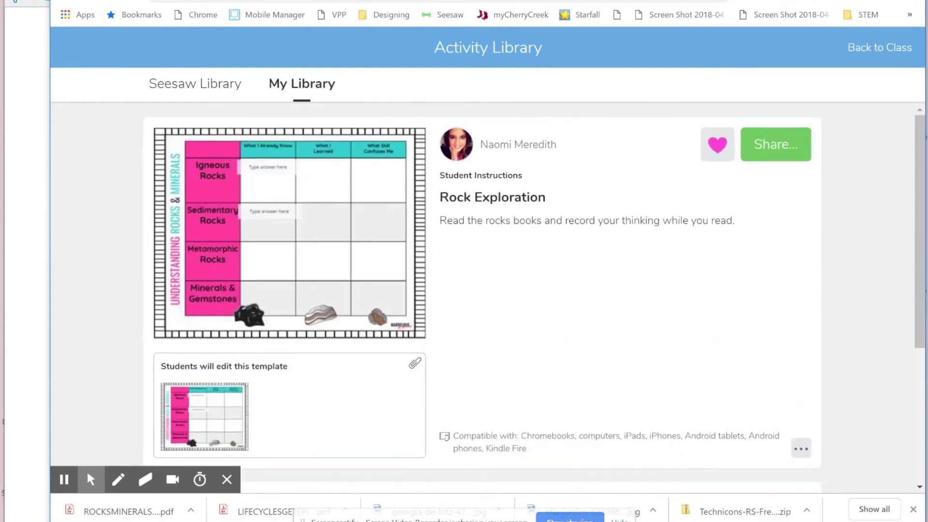
Share Rock Exploration with RHL Playground Class, then open the class's copy and start adding a student response
click(776, 144)
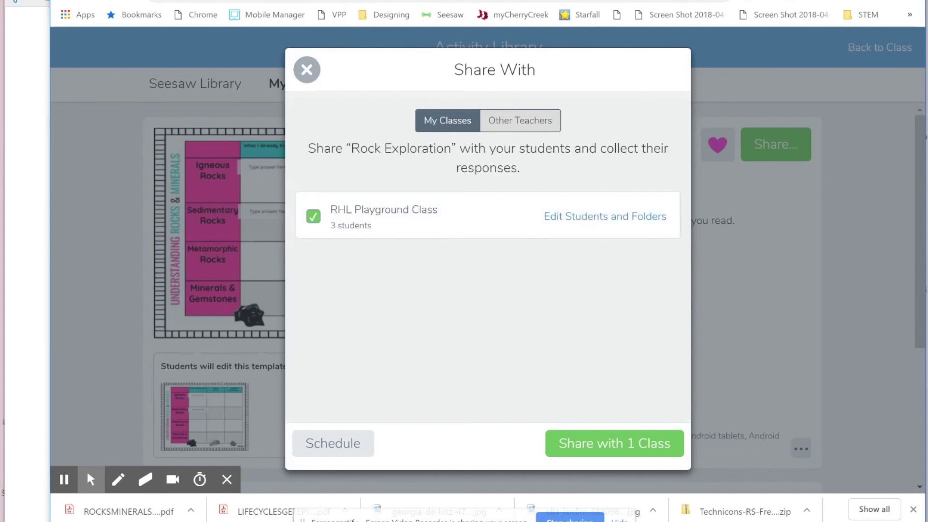
click(615, 443)
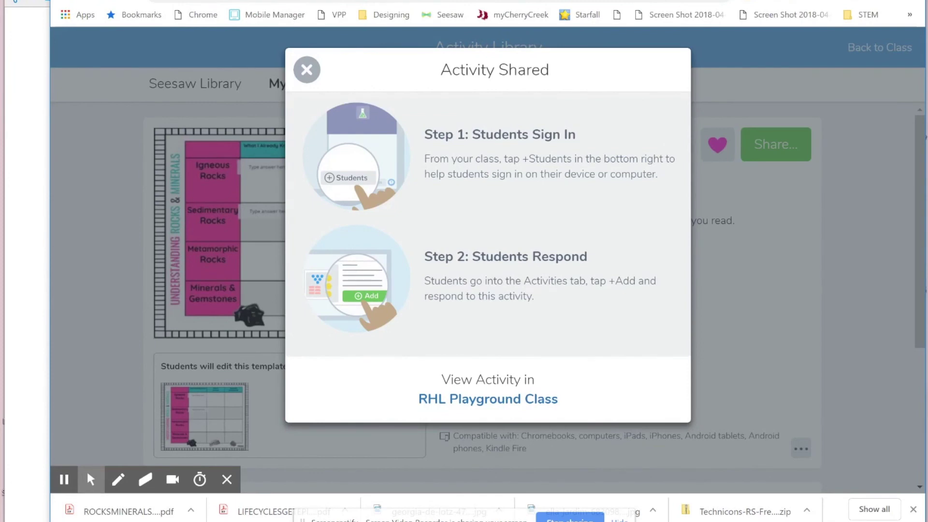
click(540, 400)
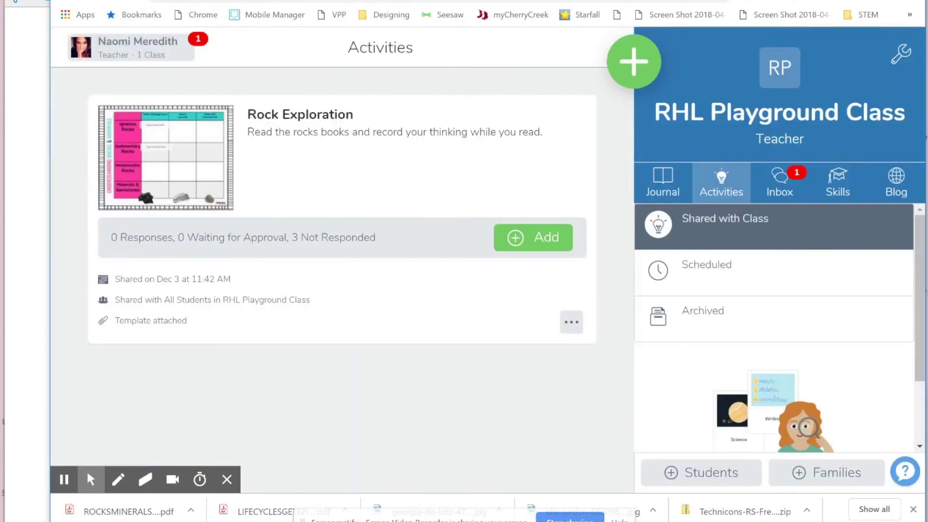
click(719, 182)
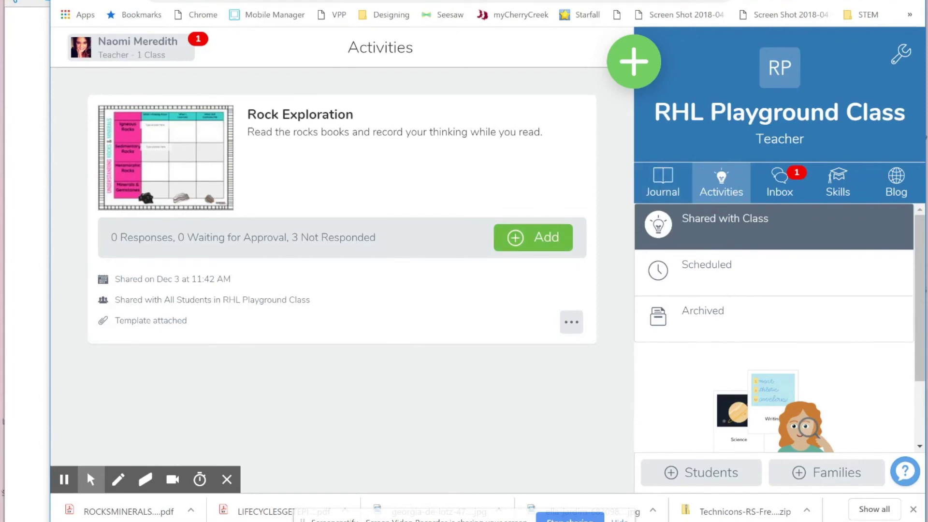
click(551, 246)
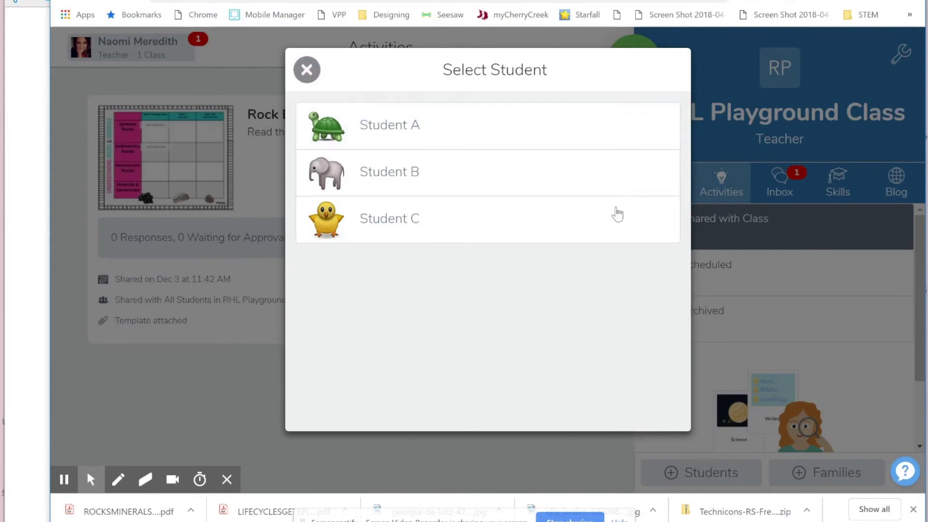